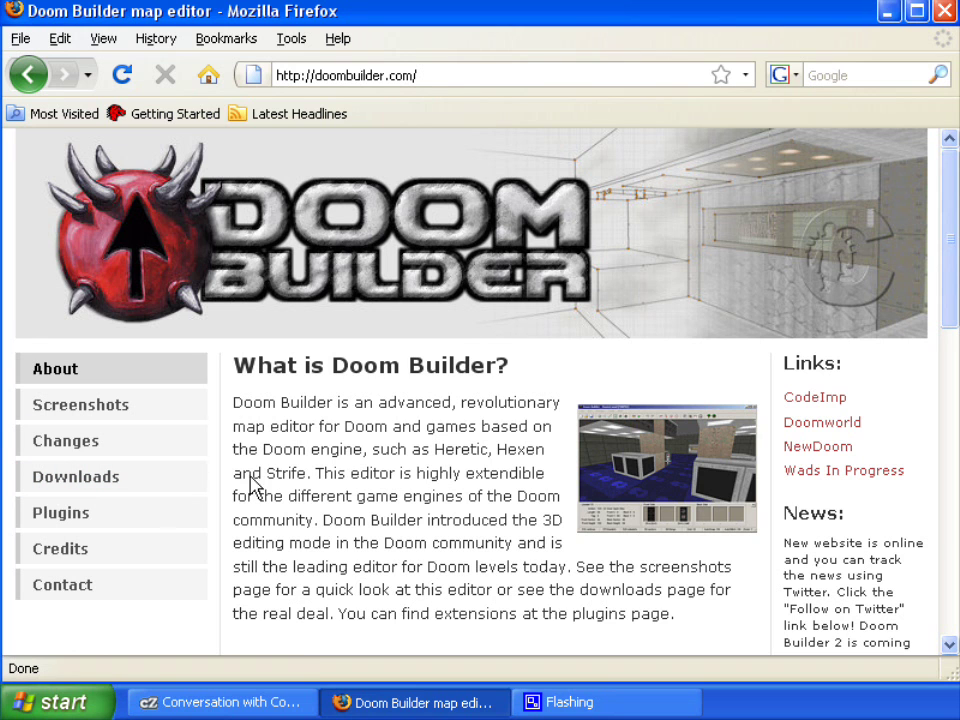
# - Open the Start menu's All Programs list to reach the Doom Builder folder
pyautogui.click(90, 702)
pyautogui.click(150, 614)
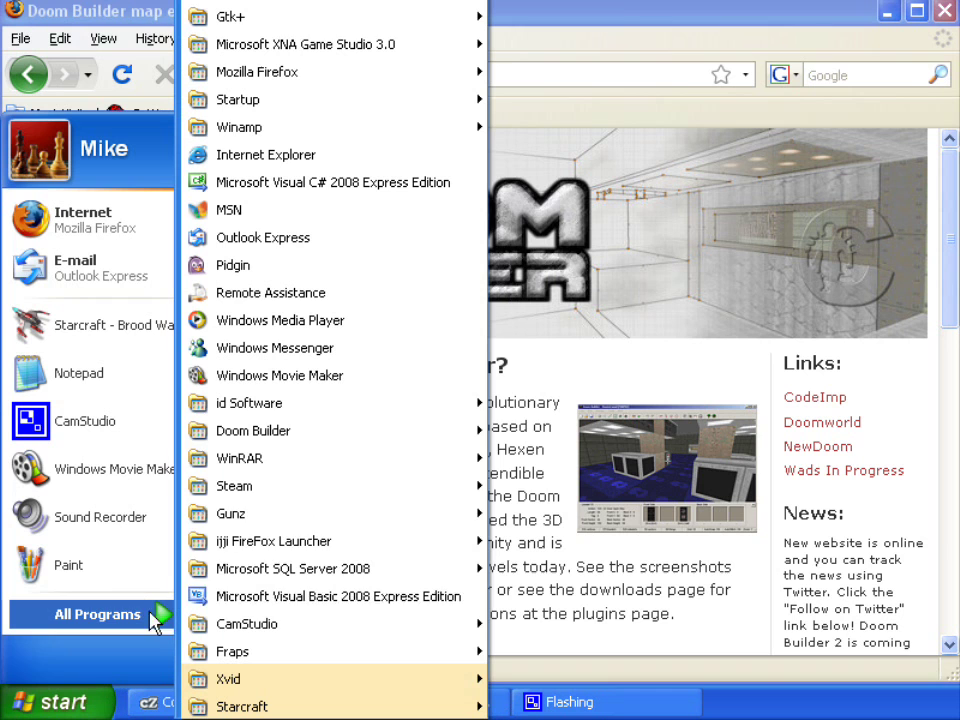
# - Launch Doom Builder and open the Game Configurations window from the Tools menu
pyautogui.moveTo(379, 437)
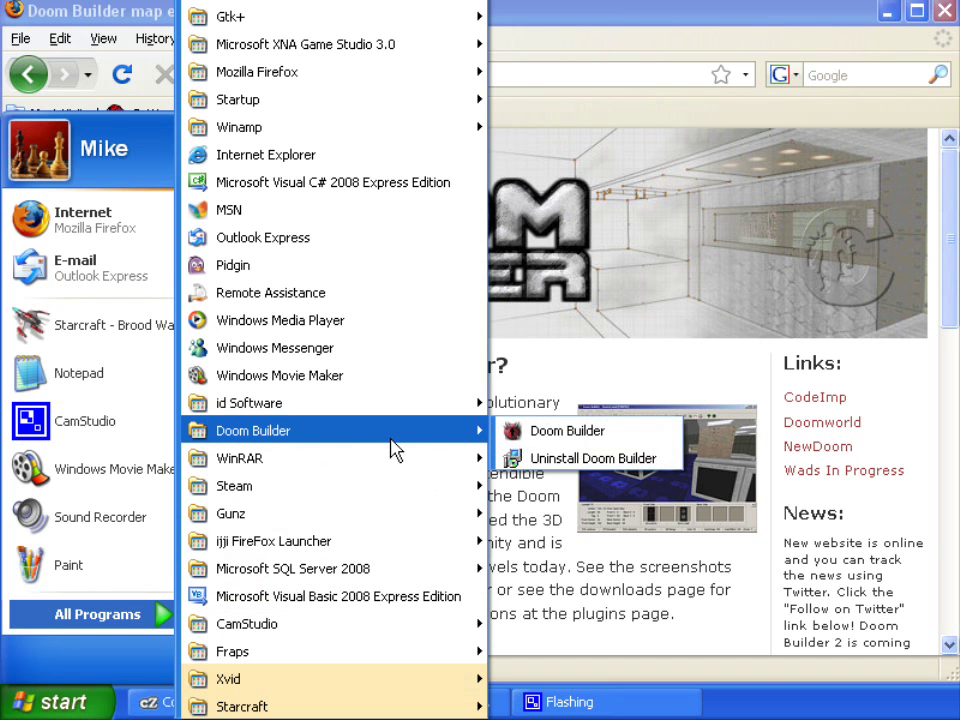
pyautogui.click(567, 432)
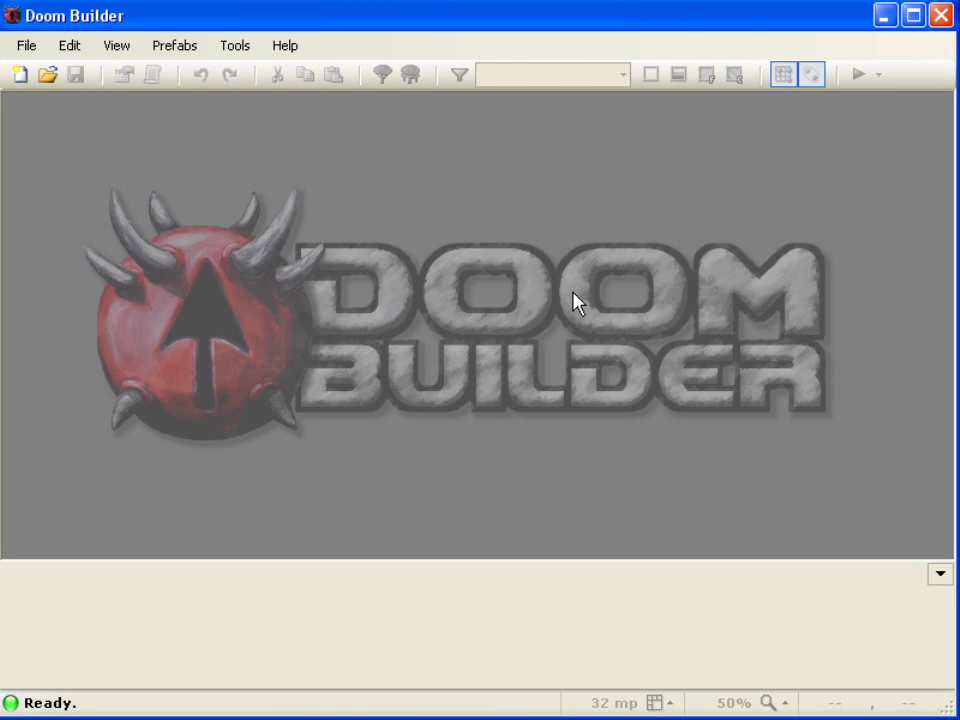
pyautogui.click(236, 48)
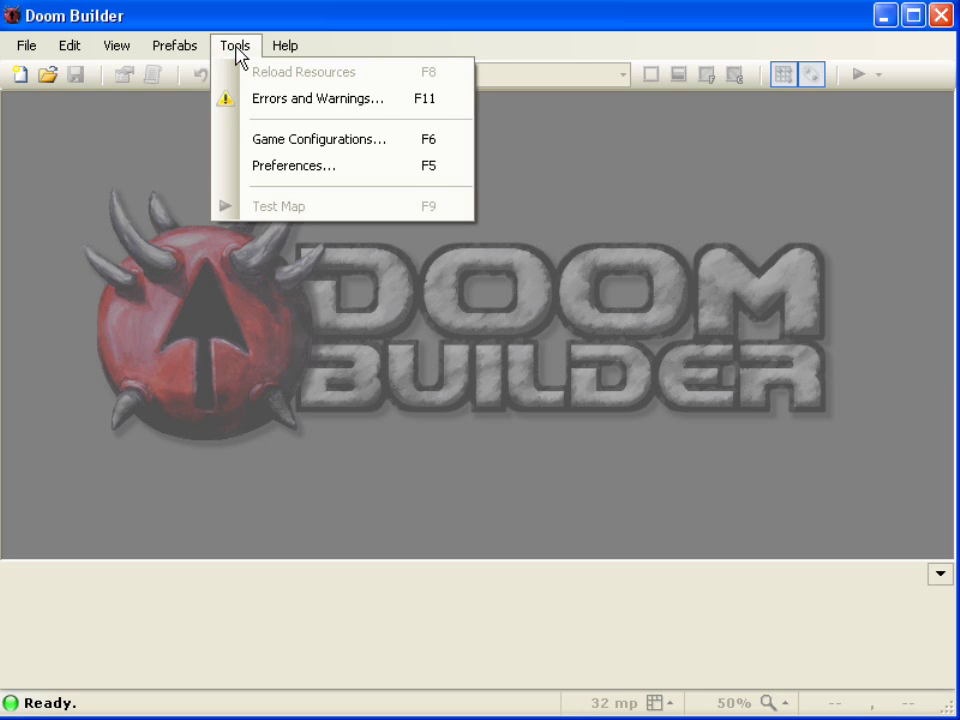
pyautogui.click(323, 142)
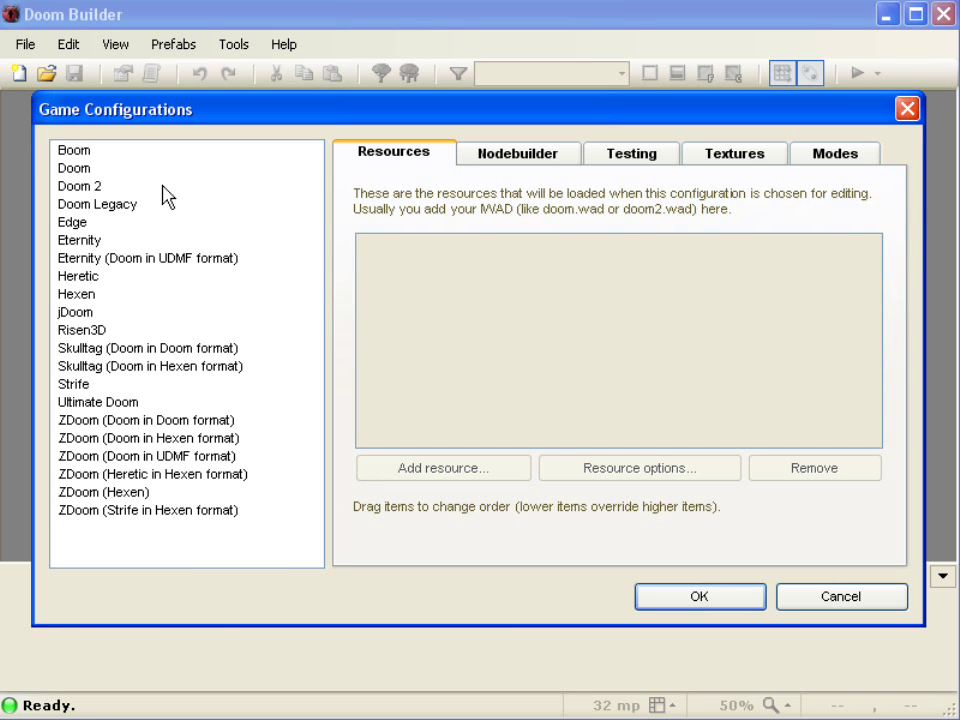
# - Add doom2.wad from the DoomBuilder 2 folder as a resource of the Doom 2 configuration
pyautogui.click(93, 188)
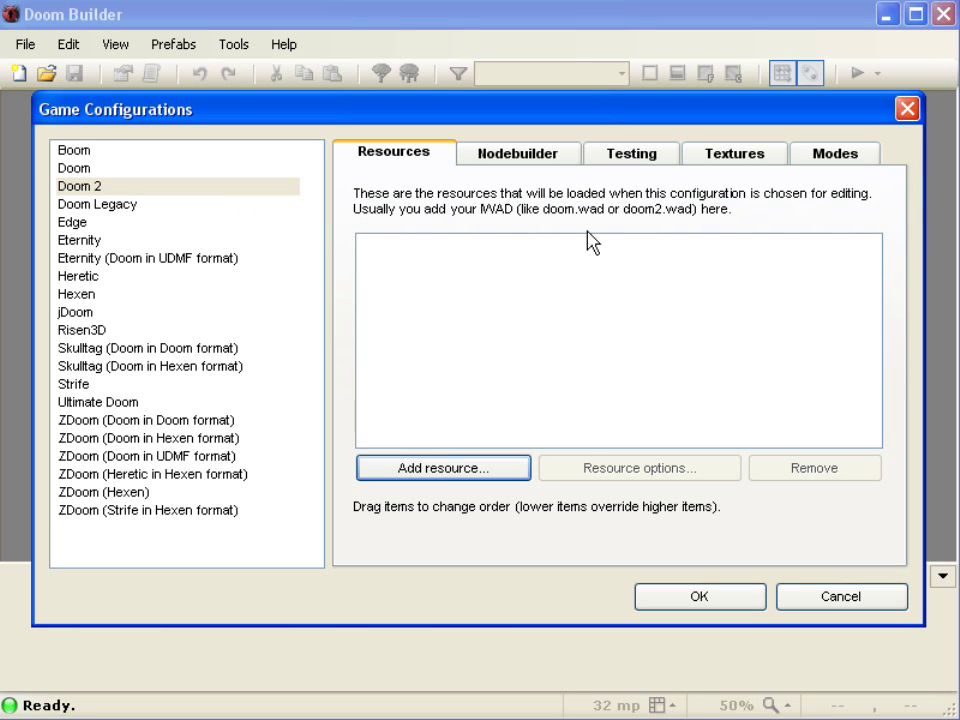
pyautogui.click(491, 475)
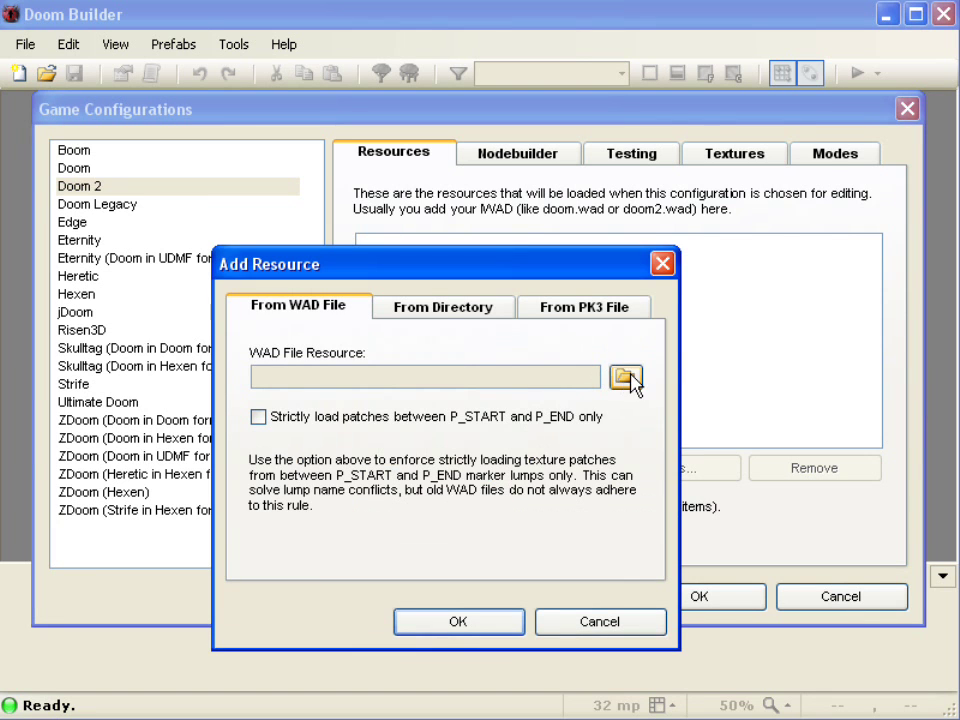
pyautogui.click(626, 377)
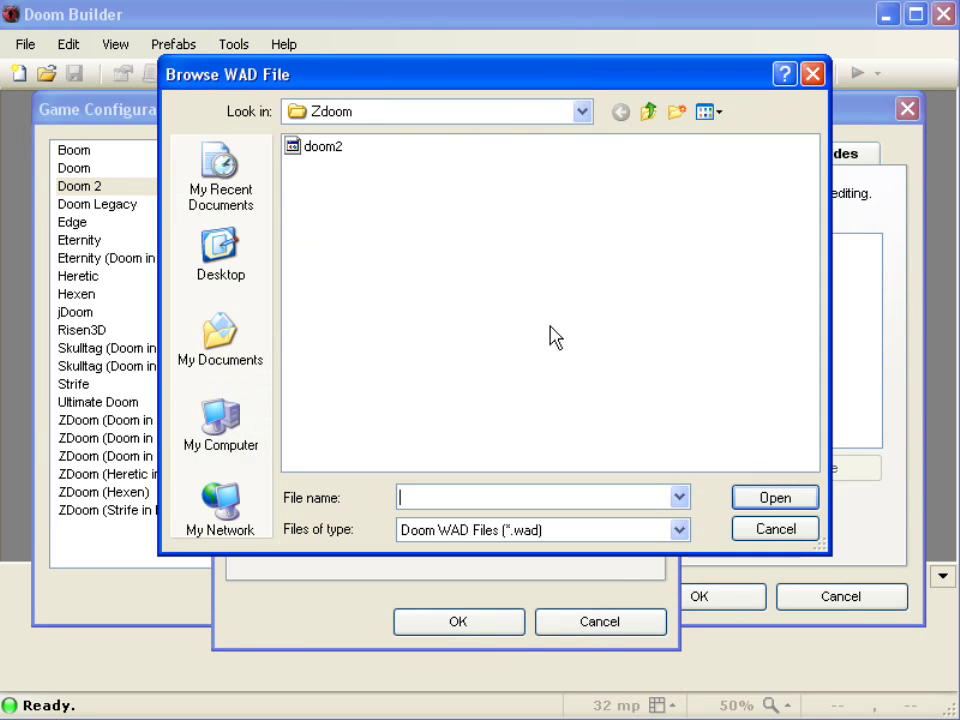
pyautogui.click(648, 112)
pyautogui.click(326, 272)
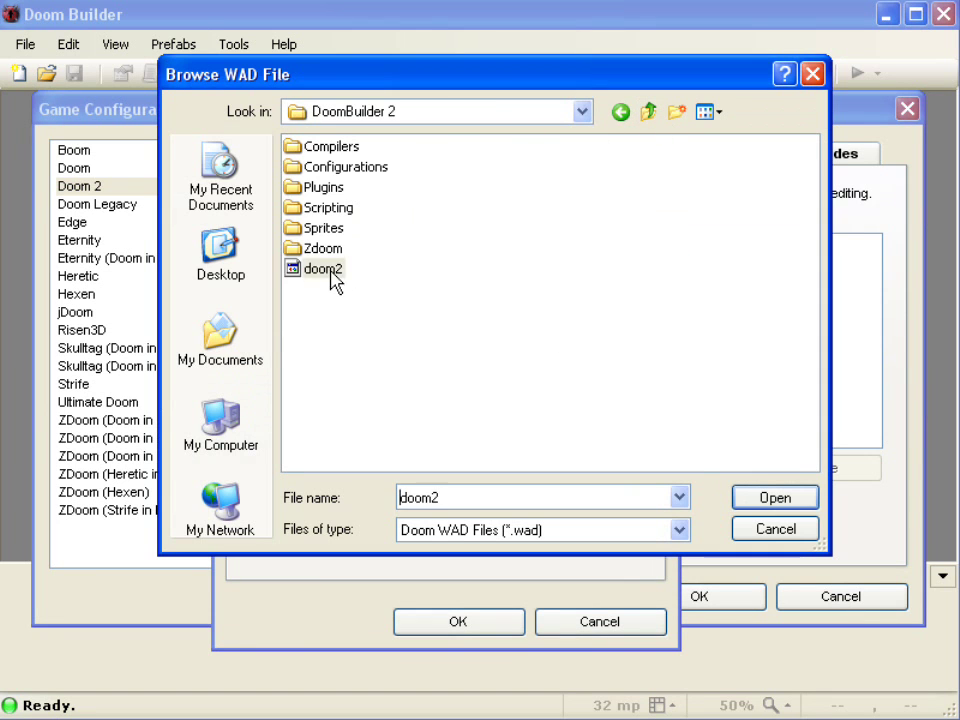
pyautogui.click(777, 505)
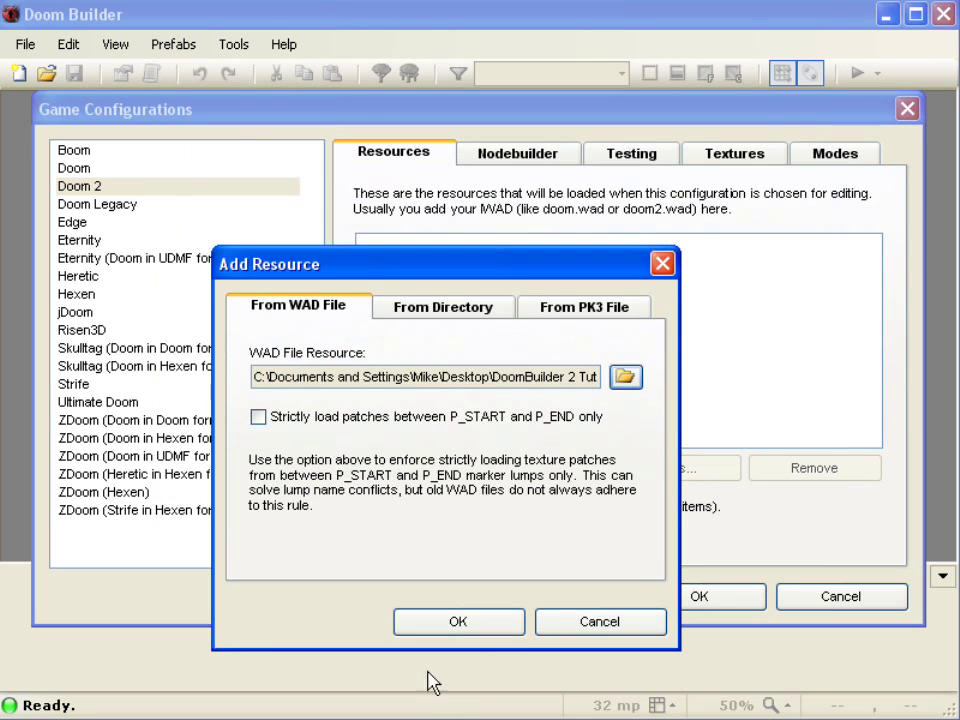
pyautogui.click(476, 632)
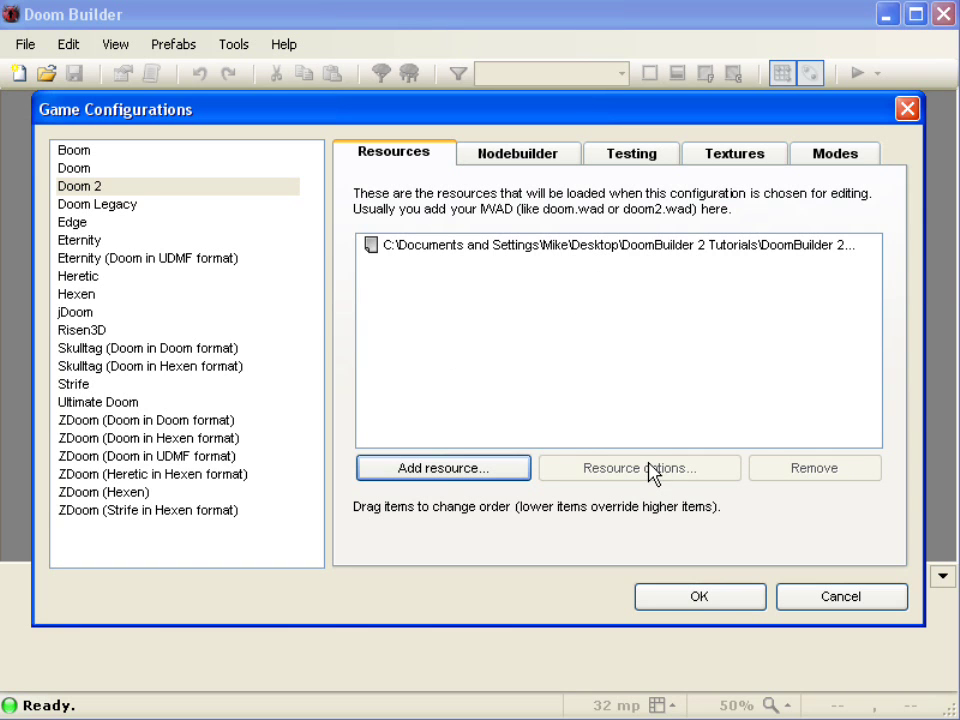
pyautogui.click(446, 478)
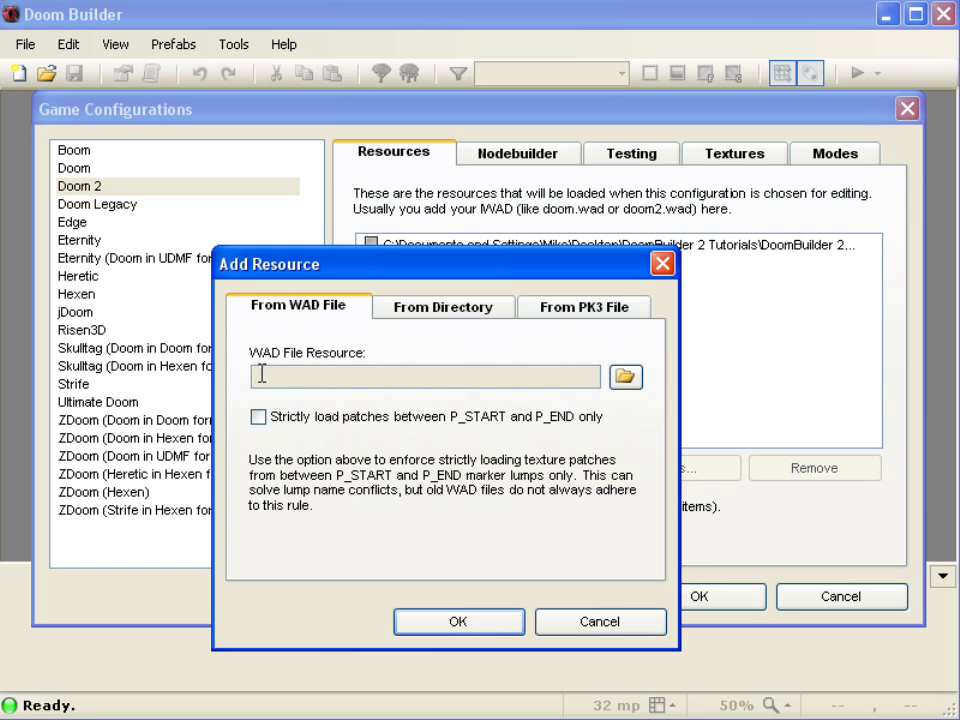
pyautogui.click(460, 309)
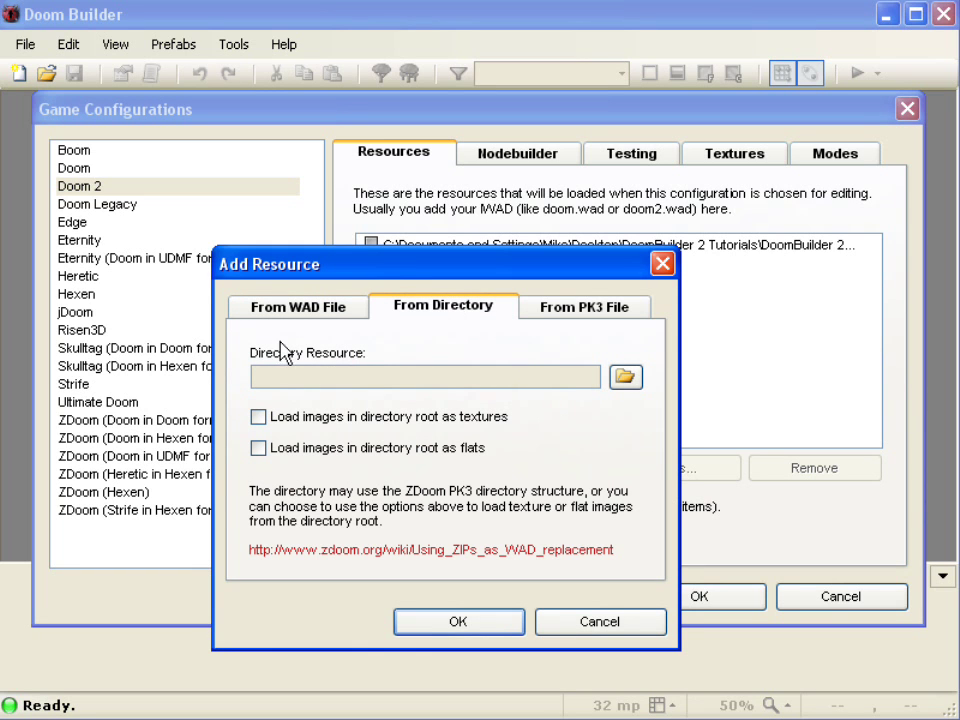
pyautogui.click(587, 309)
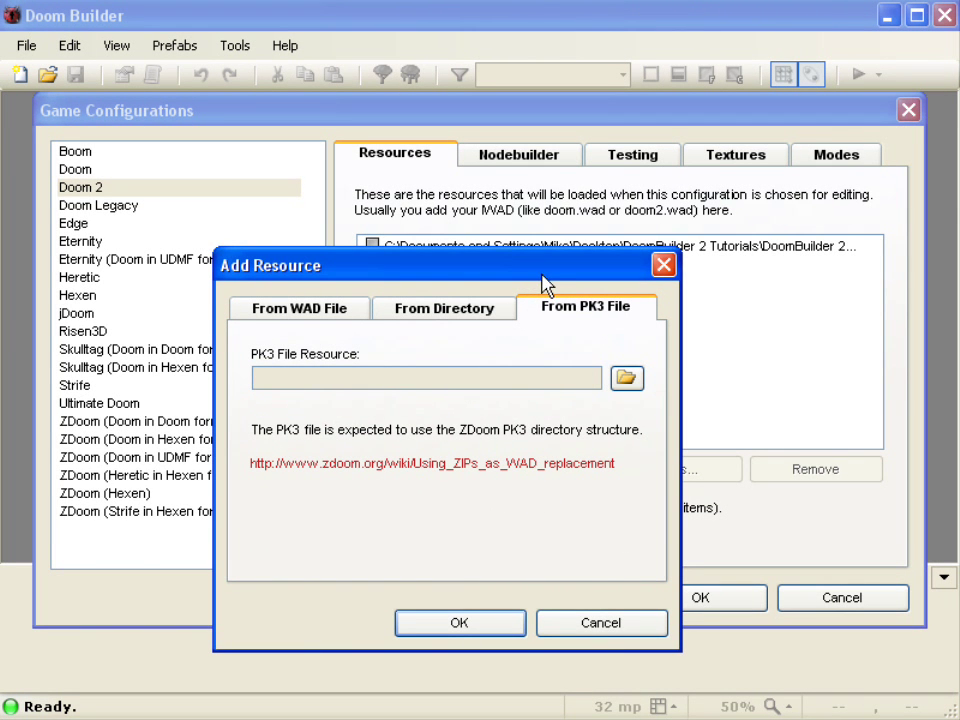
pyautogui.click(615, 627)
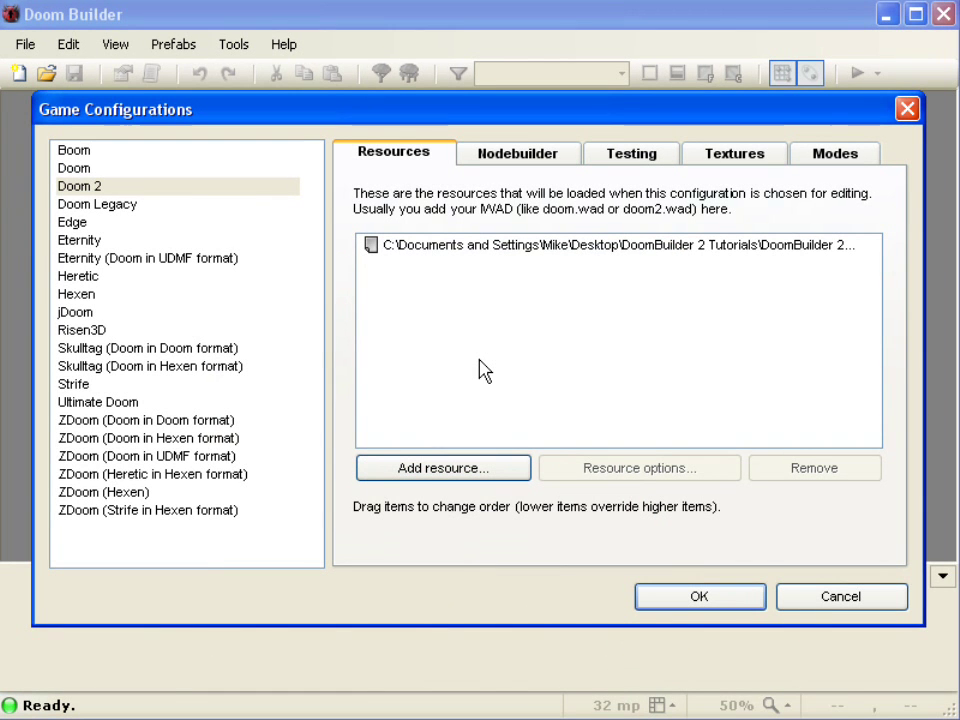
# - Keep ZenNode - Normal for saving and ZenNode - Fast (no reject) for testing Doom 2 maps
pyautogui.click(516, 160)
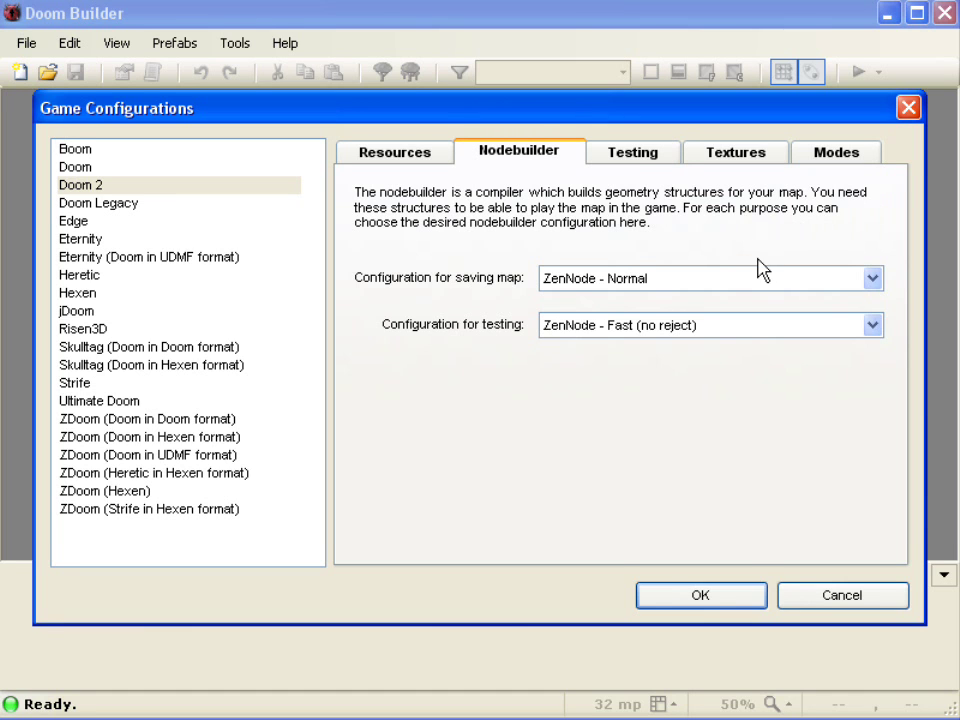
pyautogui.click(872, 282)
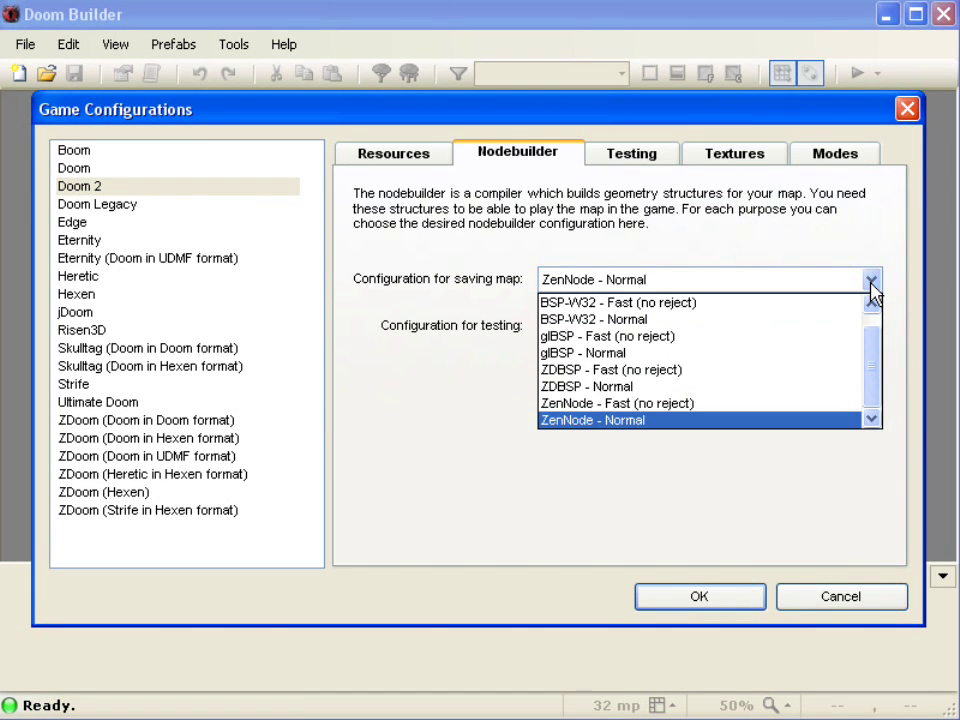
pyautogui.moveTo(872, 379)
pyautogui.mouseDown()
pyautogui.moveTo(872, 317)
pyautogui.moveTo(874, 383)
pyautogui.mouseUp()
pyautogui.click(722, 180)
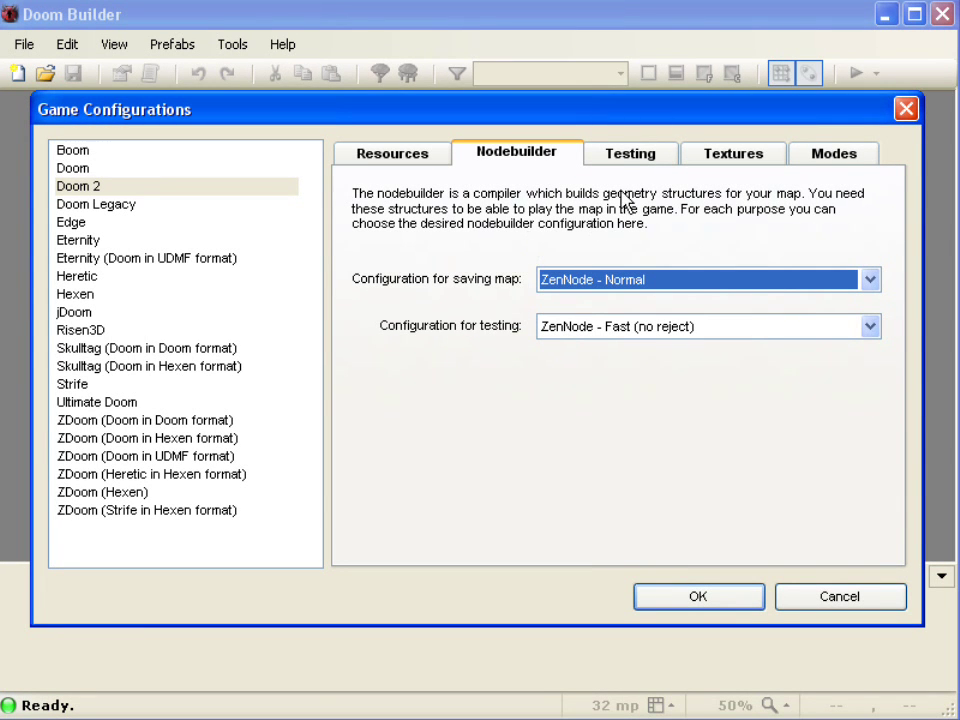
# - Set the Doom 2 test application to zdoom.exe in the Zdoom folder
pyautogui.click(626, 160)
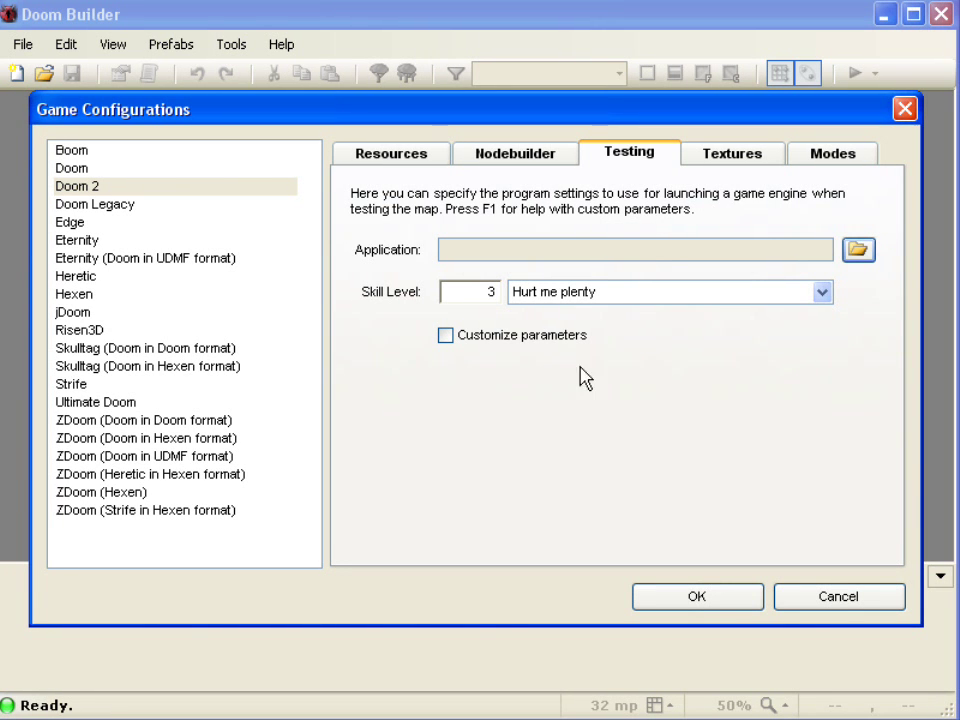
pyautogui.click(866, 256)
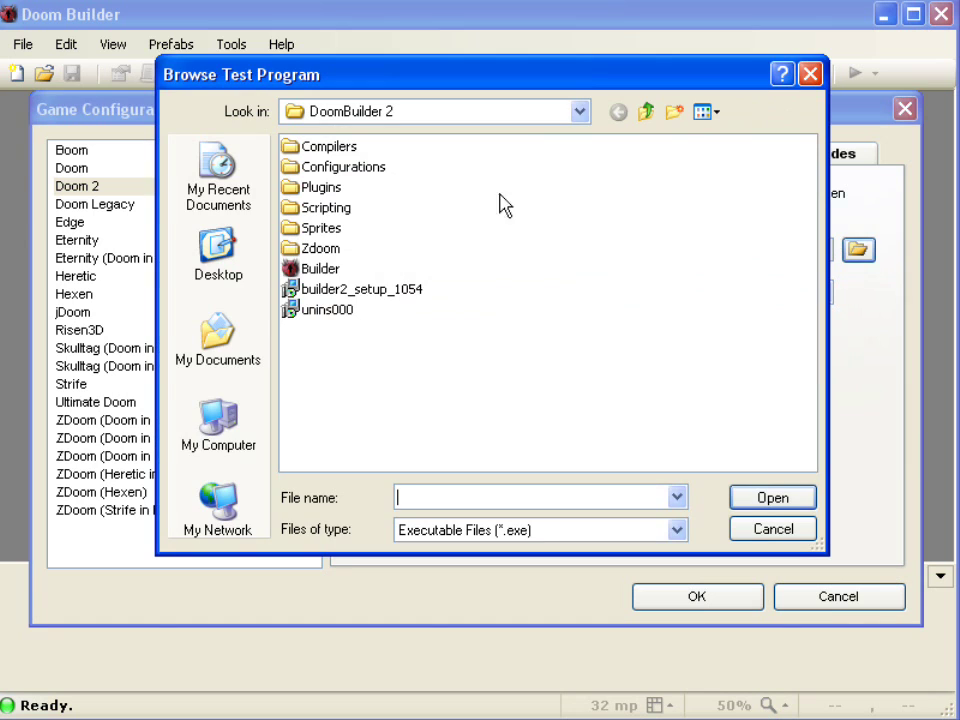
pyautogui.click(322, 255)
pyautogui.doubleClick(322, 255)
pyautogui.click(322, 148)
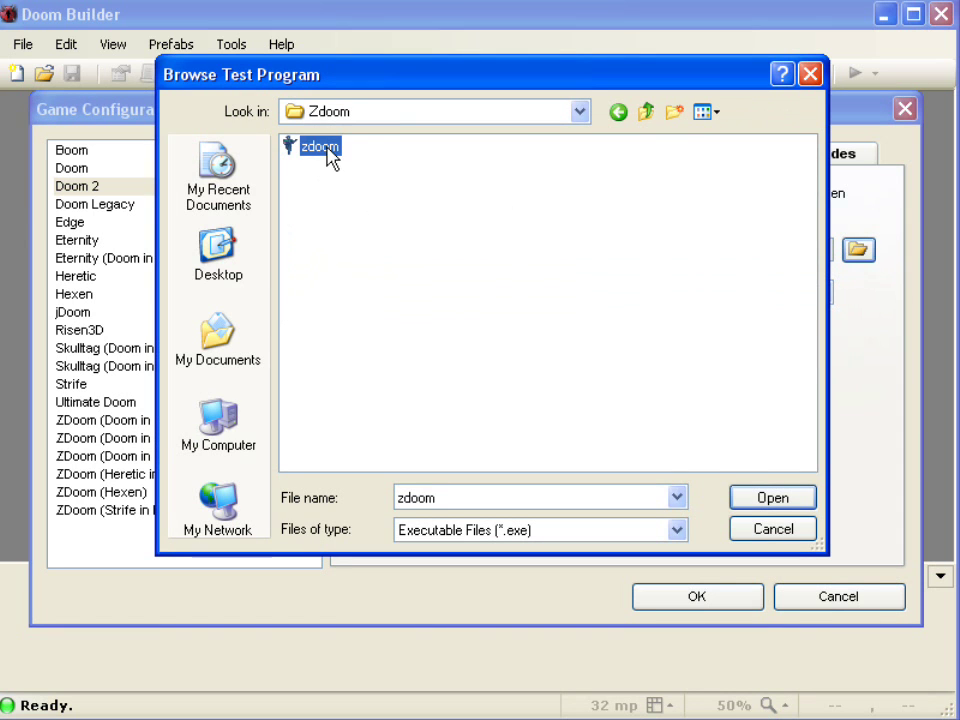
pyautogui.click(748, 500)
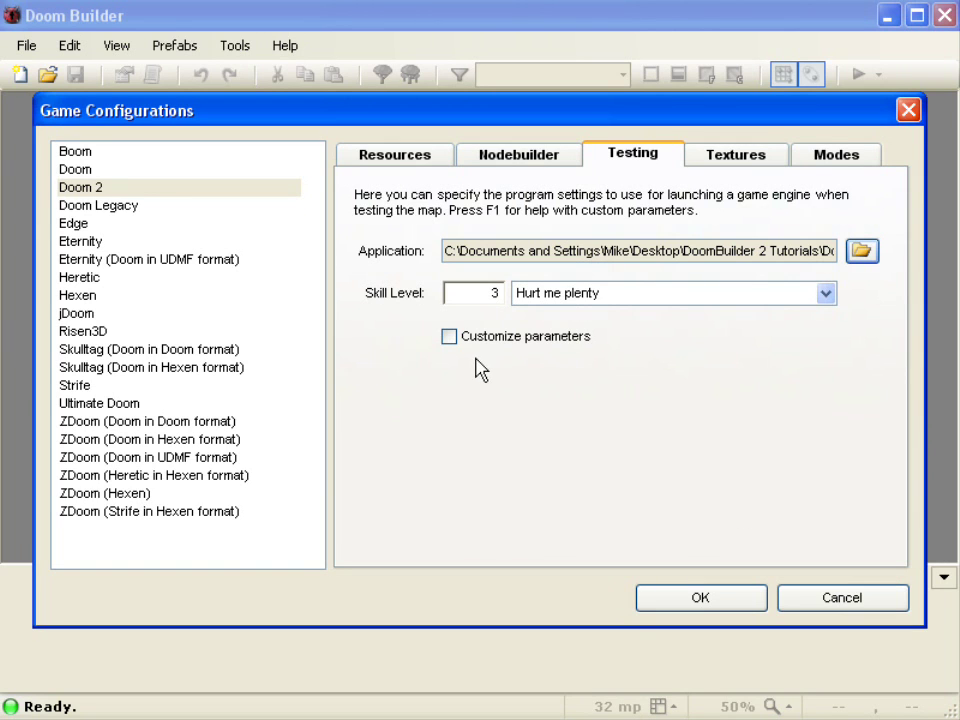
# - Set the test skill level to 4 Ultra-Violence and leave custom parameters off
pyautogui.click(826, 297)
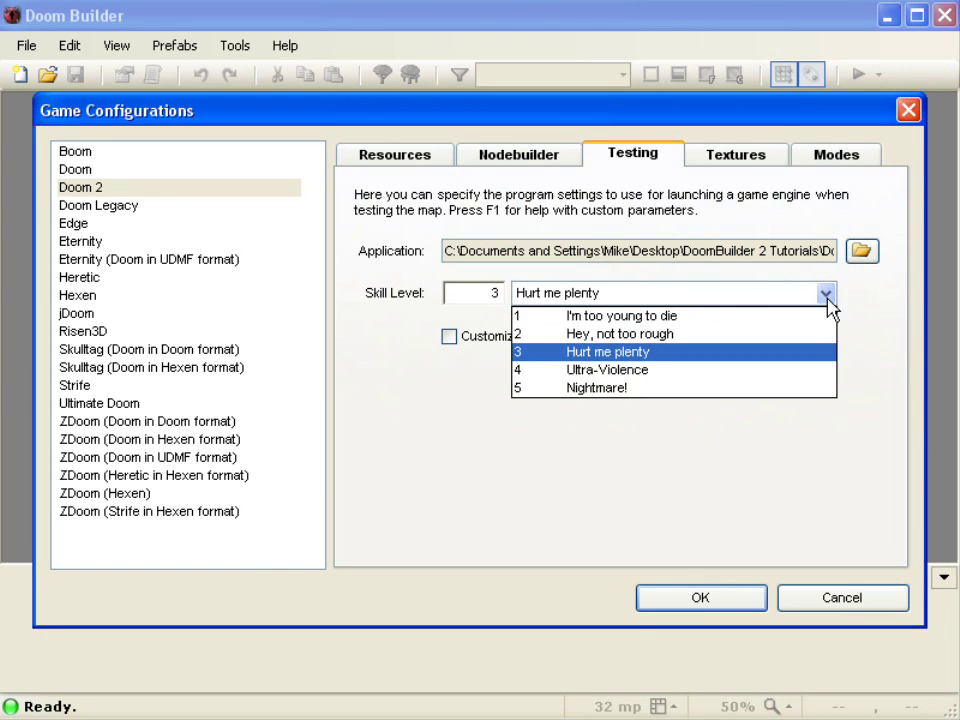
pyautogui.click(737, 370)
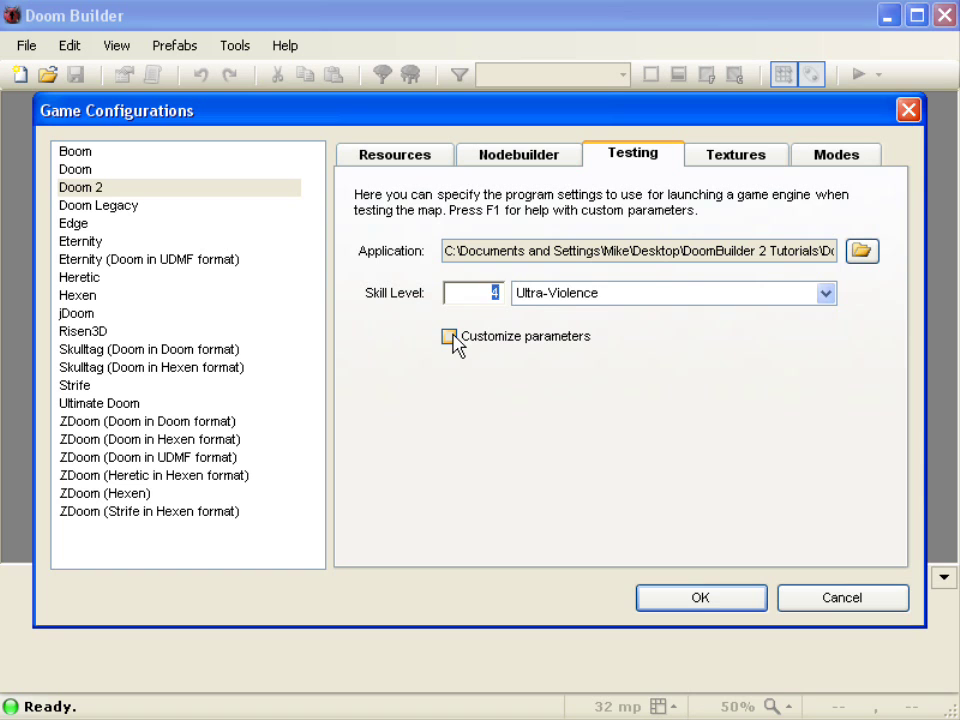
pyautogui.click(450, 337)
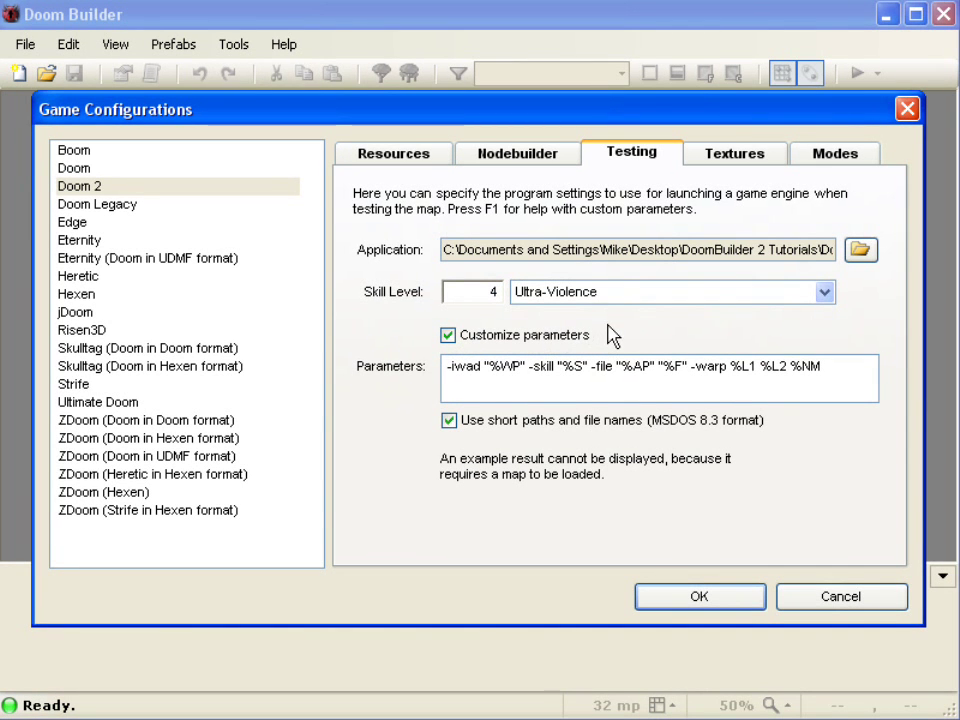
pyautogui.click(449, 336)
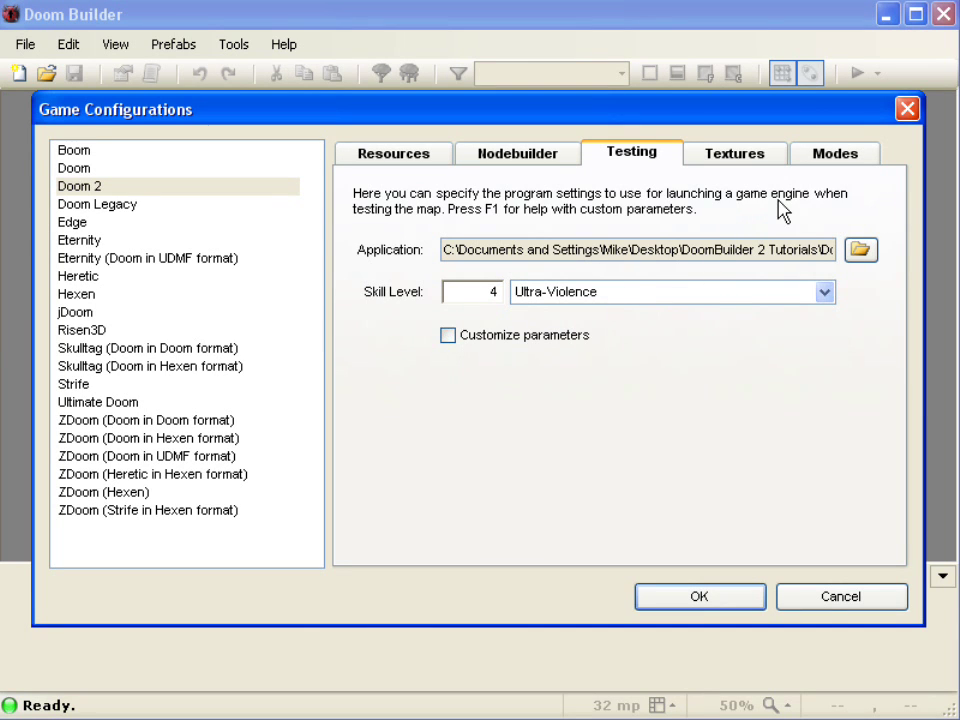
# - Review the Textures and Modes settings, then accept the Doom 2 configuration
pyautogui.click(742, 158)
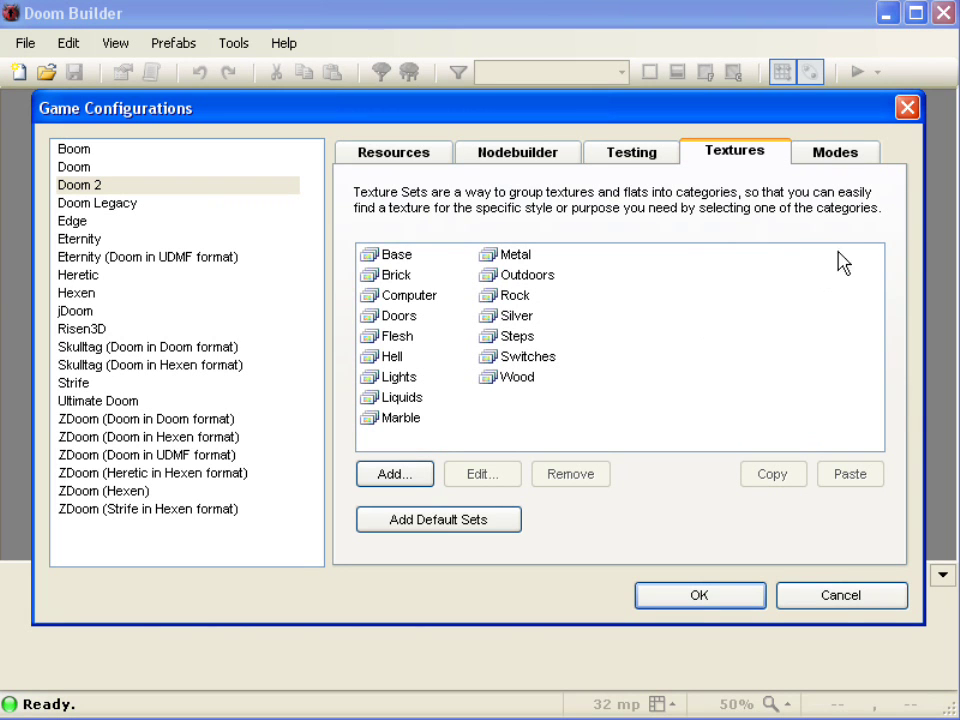
pyautogui.click(836, 158)
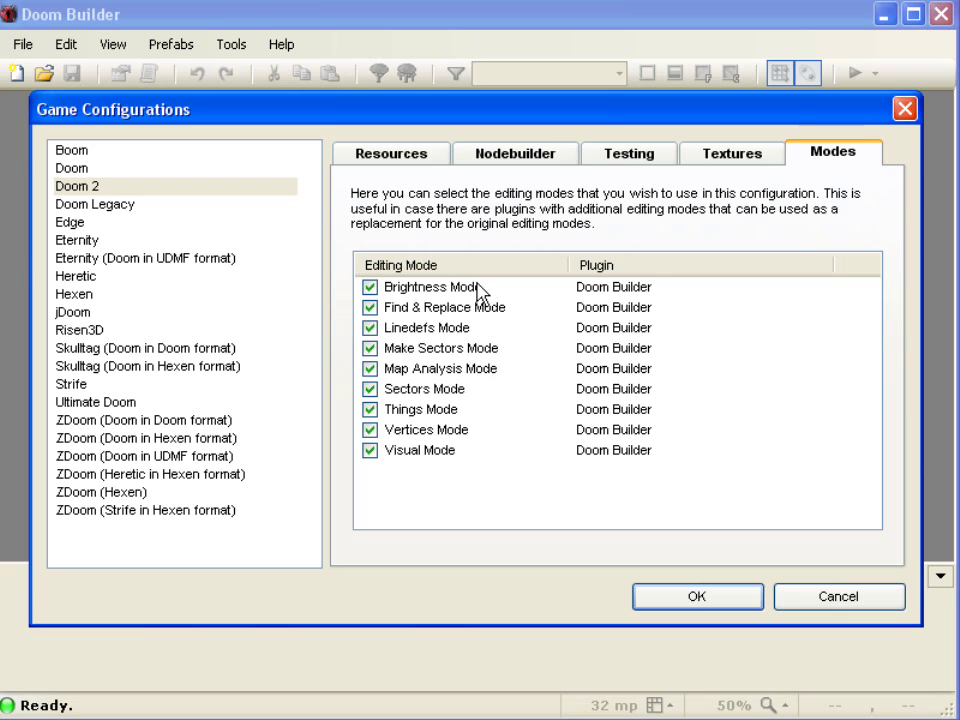
pyautogui.click(682, 602)
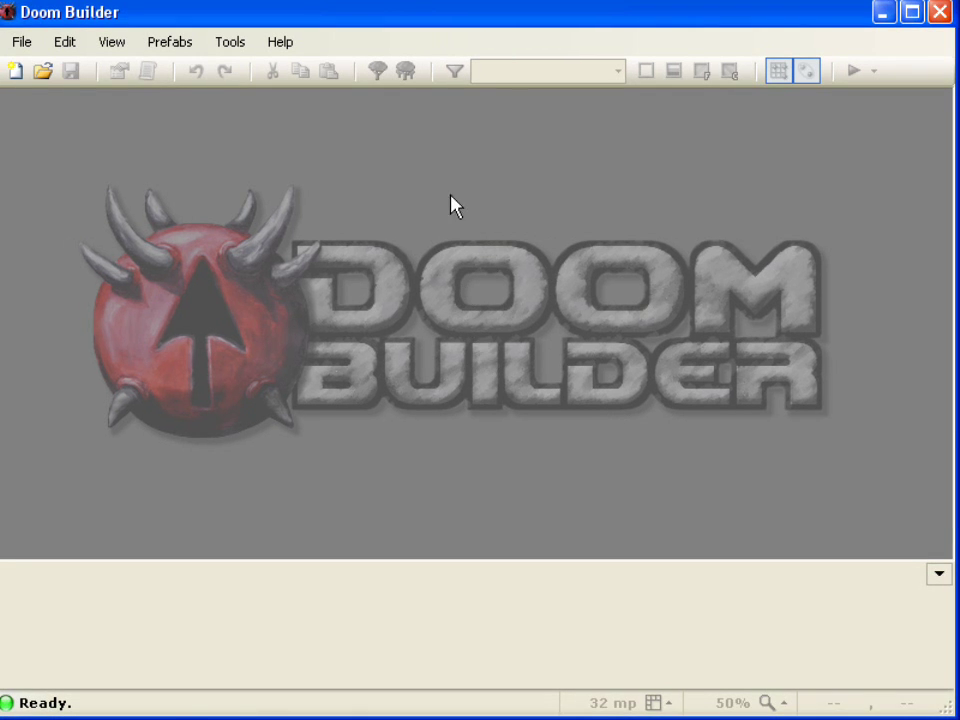
# - Start a new map and choose Doom 2 as its game configuration
pyautogui.click(22, 42)
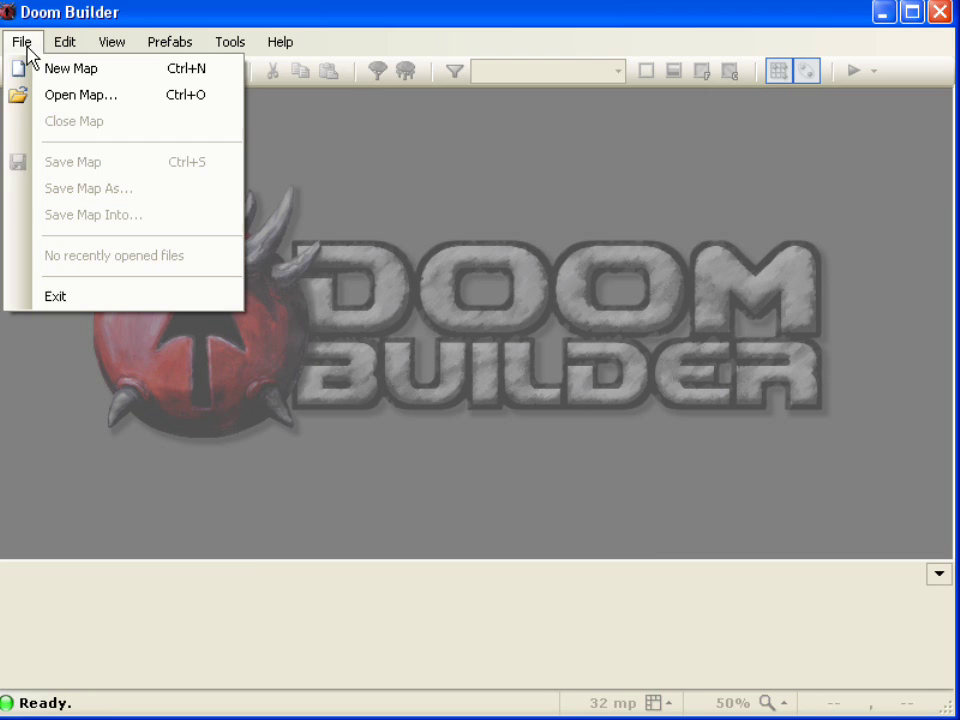
pyautogui.click(34, 70)
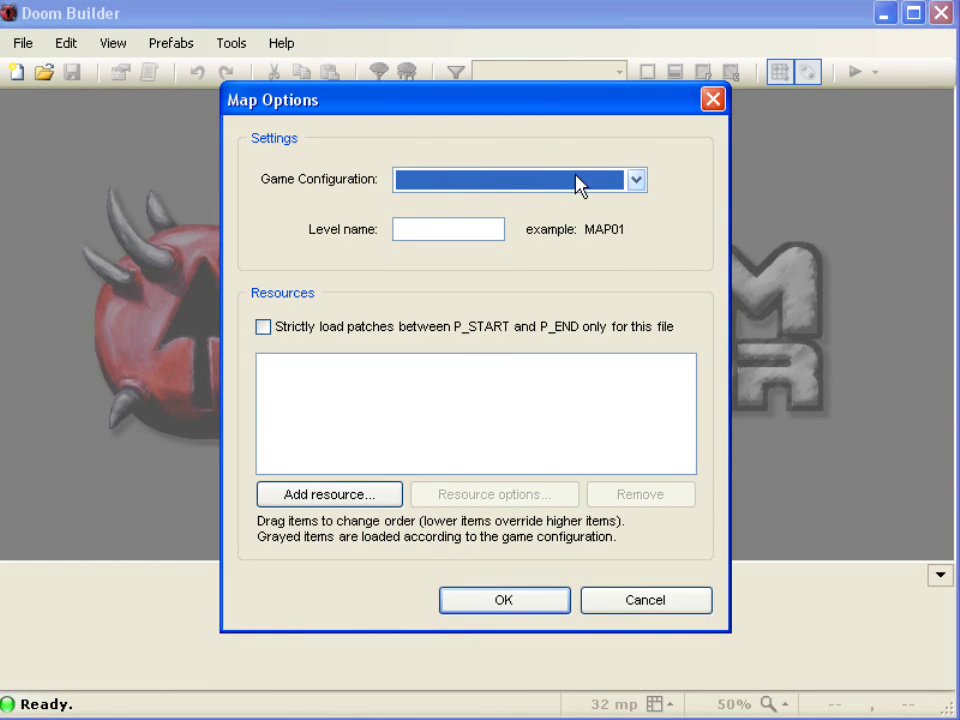
pyautogui.click(636, 180)
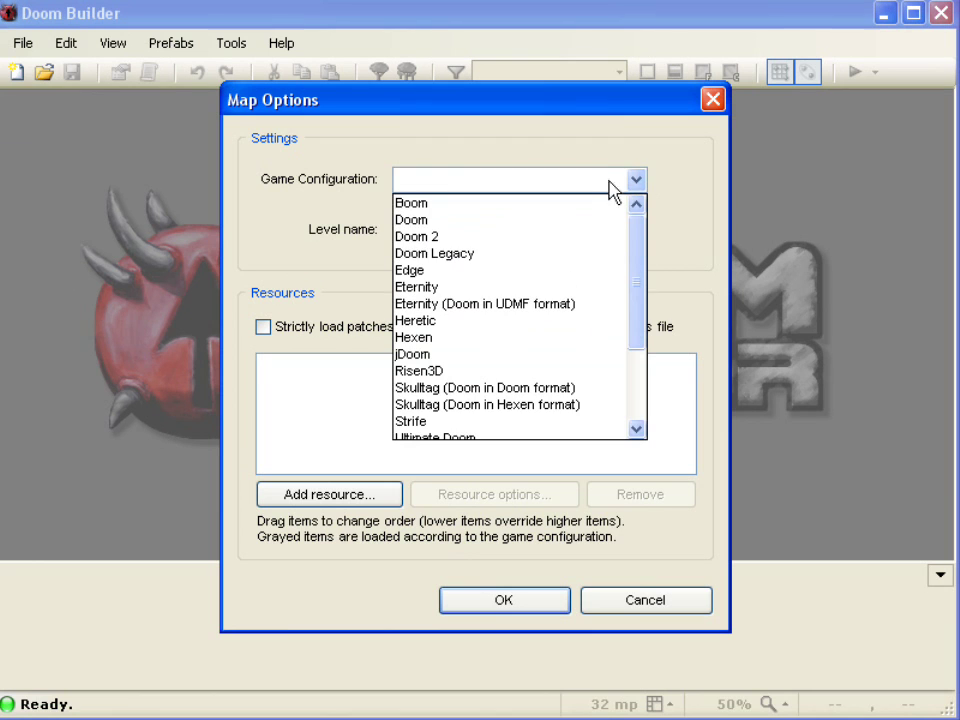
pyautogui.click(476, 240)
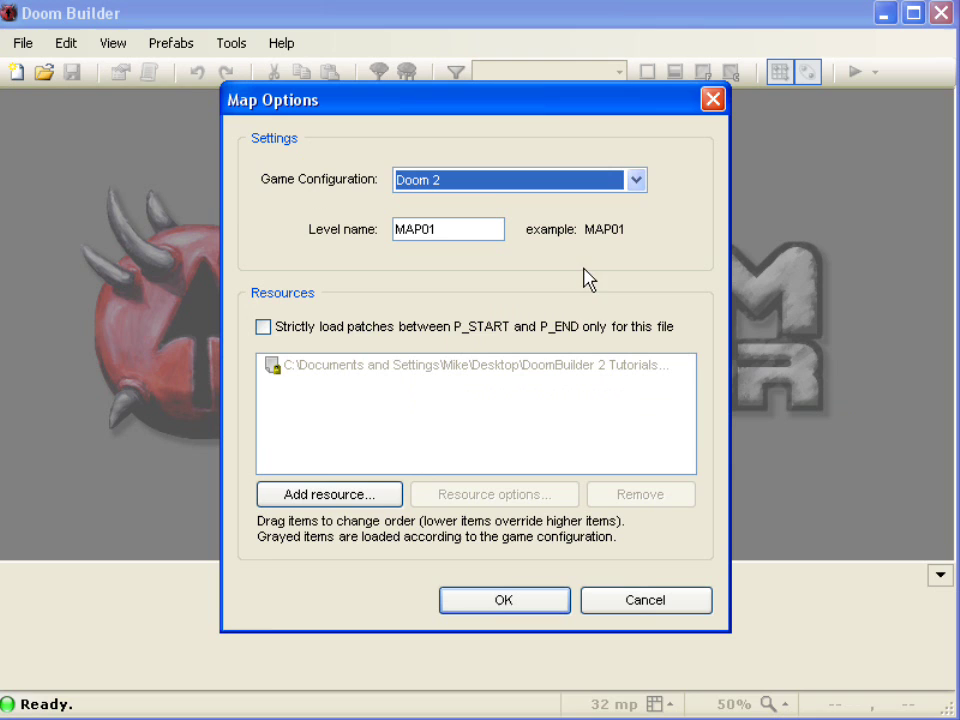
pyautogui.click(482, 368)
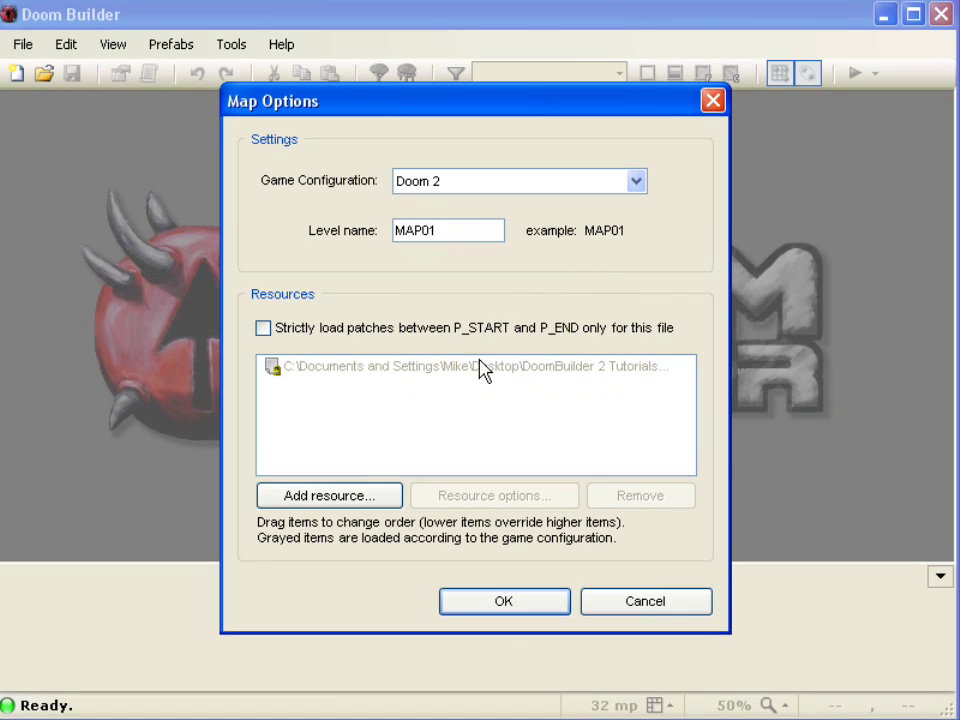
# - Set the level name back to MAP01 after trying MAP32, and create the map
pyautogui.doubleClick(476, 228)
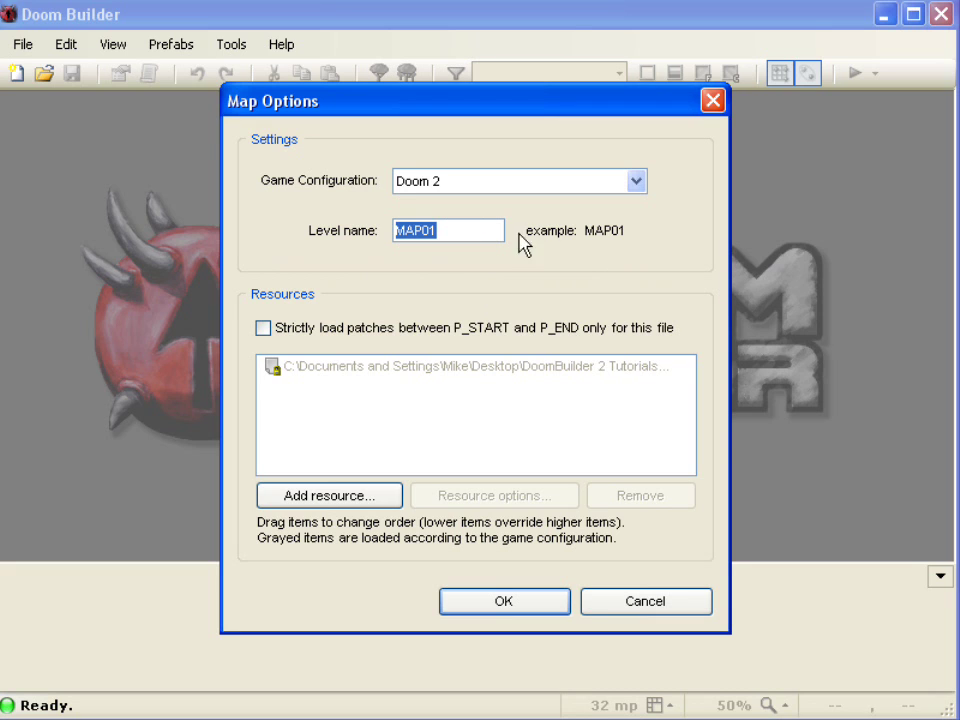
pyautogui.write('MA')
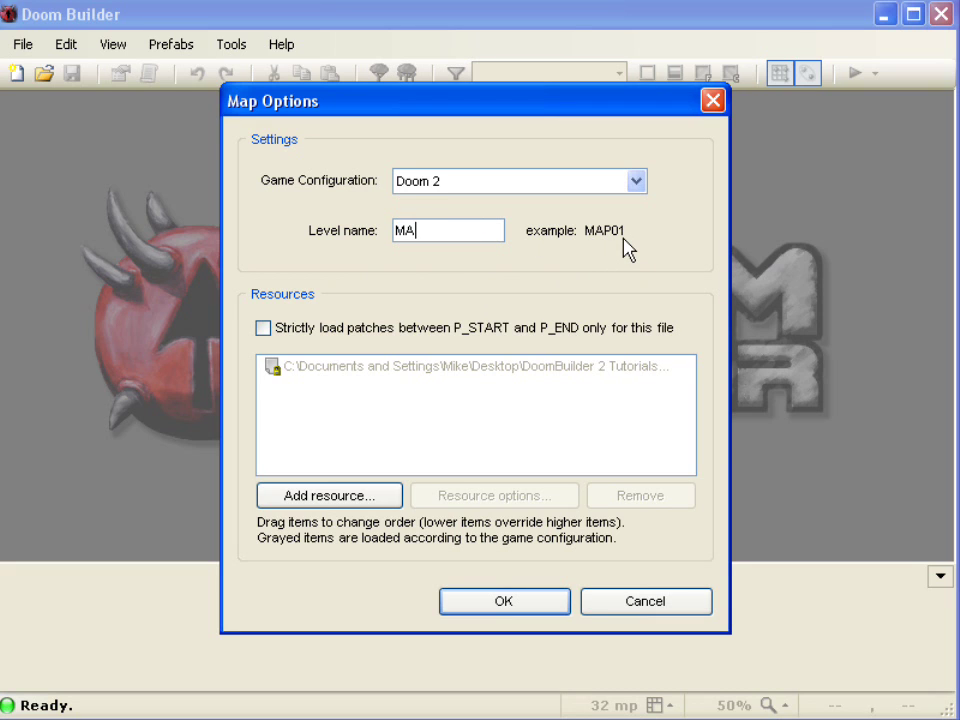
pyautogui.write('P32')
pyautogui.moveTo(480, 230); pyautogui.dragTo(326, 242)
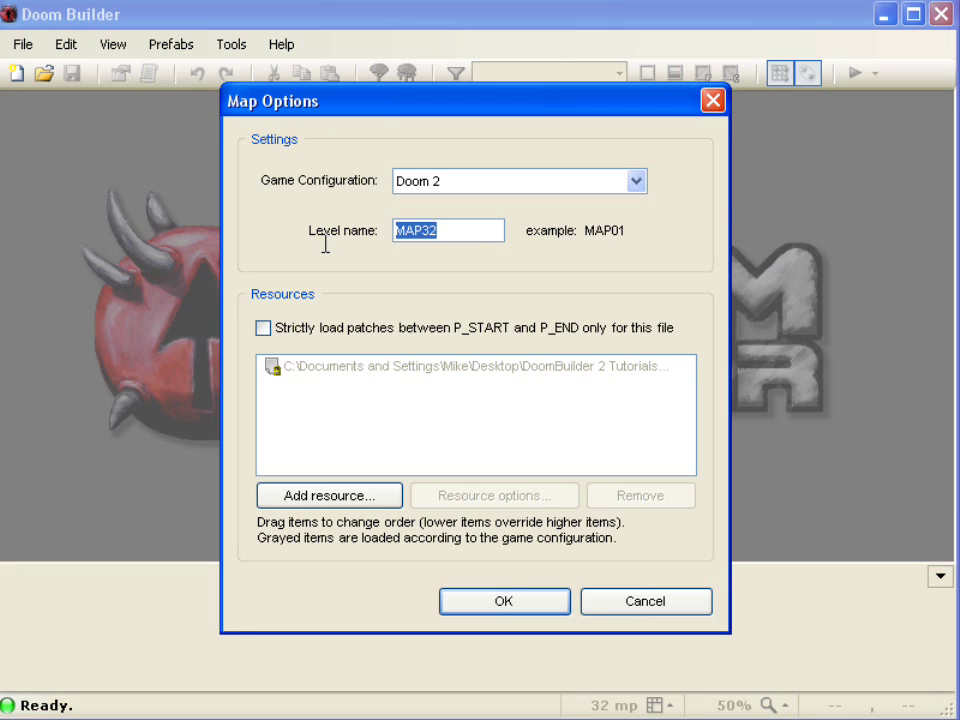
pyautogui.write('MAP01')
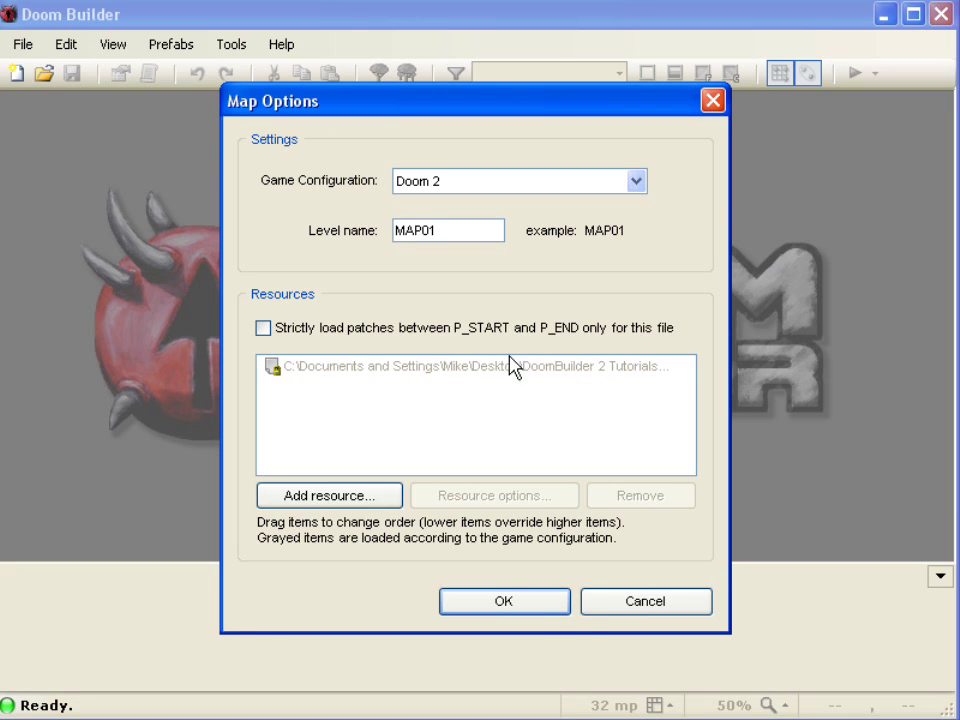
pyautogui.click(527, 604)
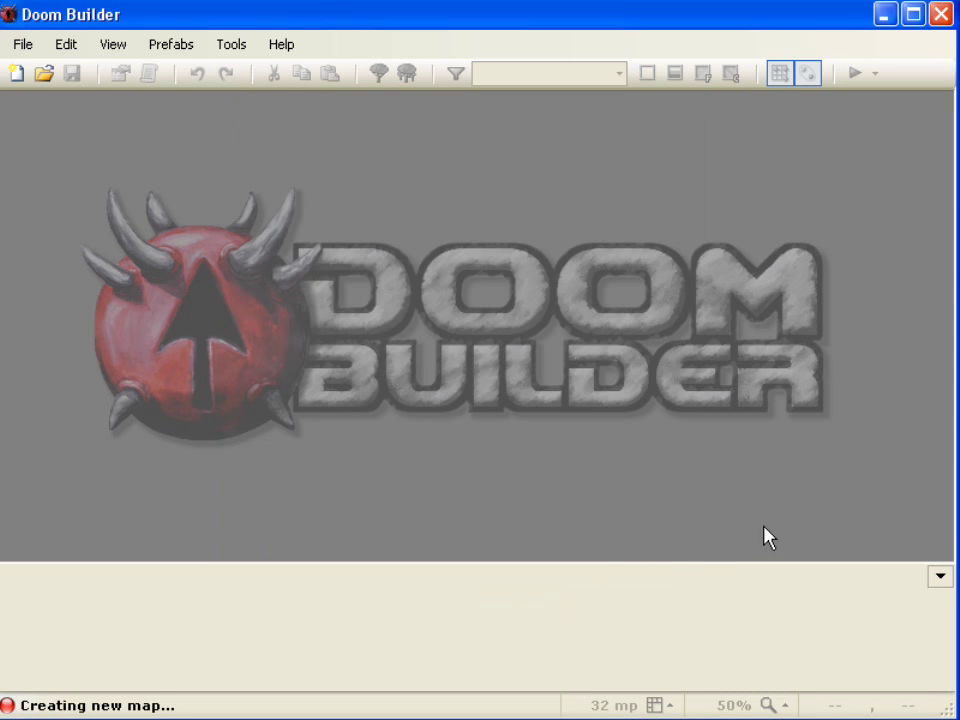